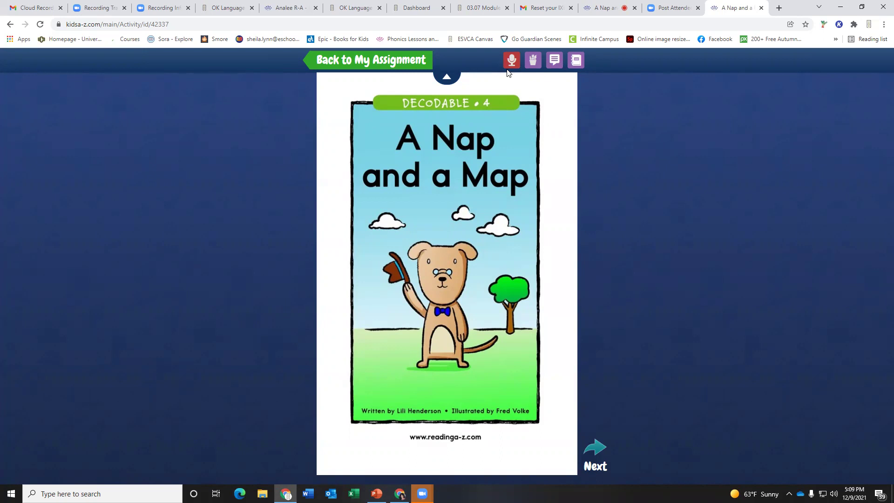
- Record a 7-second reading of 'A Nap and a Map' with the Raz-Kids microphone
click(510, 66)
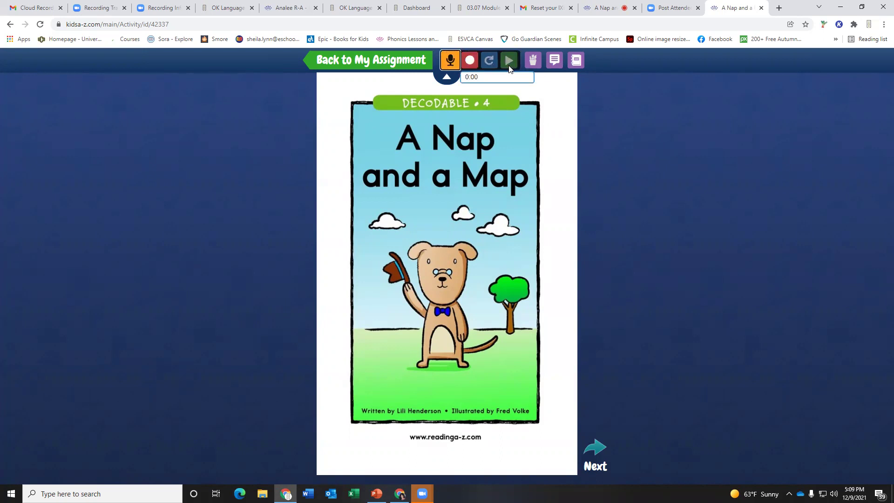
click(470, 61)
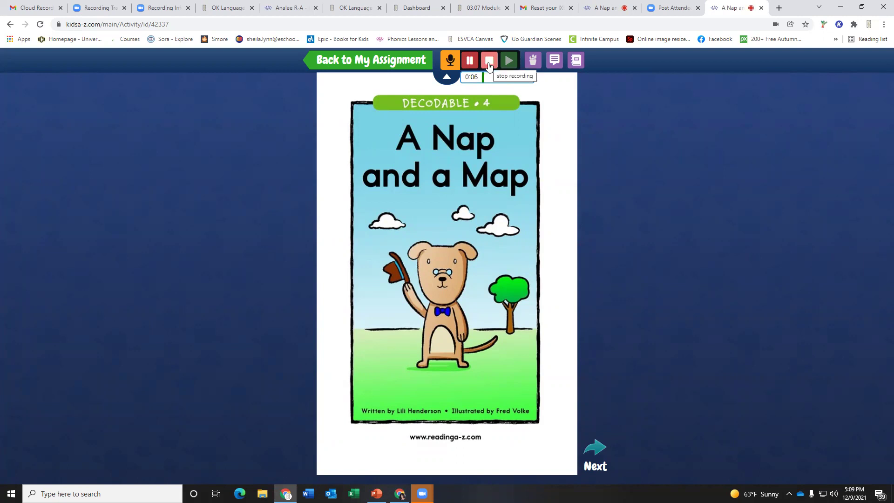
click(488, 66)
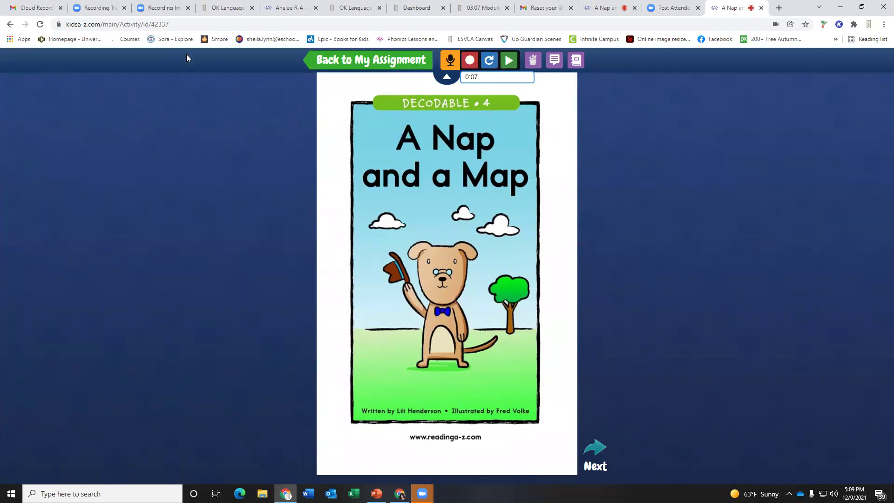
- Open 'Reading TouchPoint Book 1 - Buddy the Bear' from the OK Language Arts Grade 2 modules
click(410, 9)
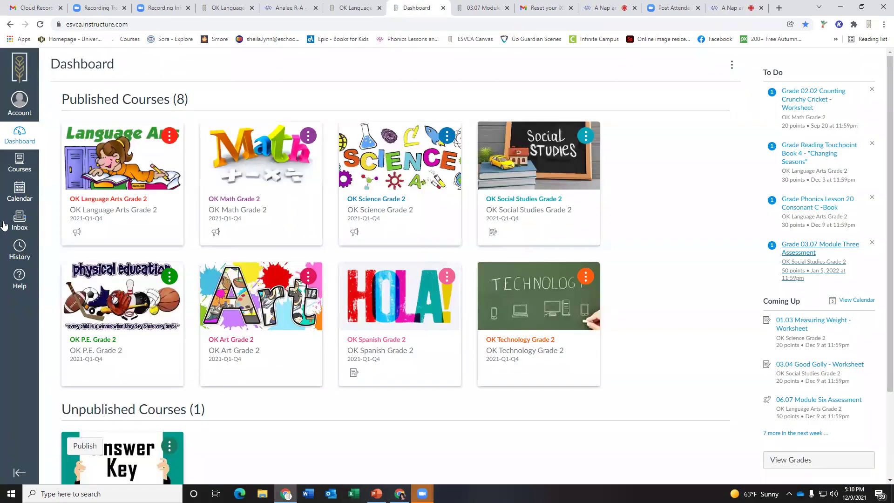
click(127, 200)
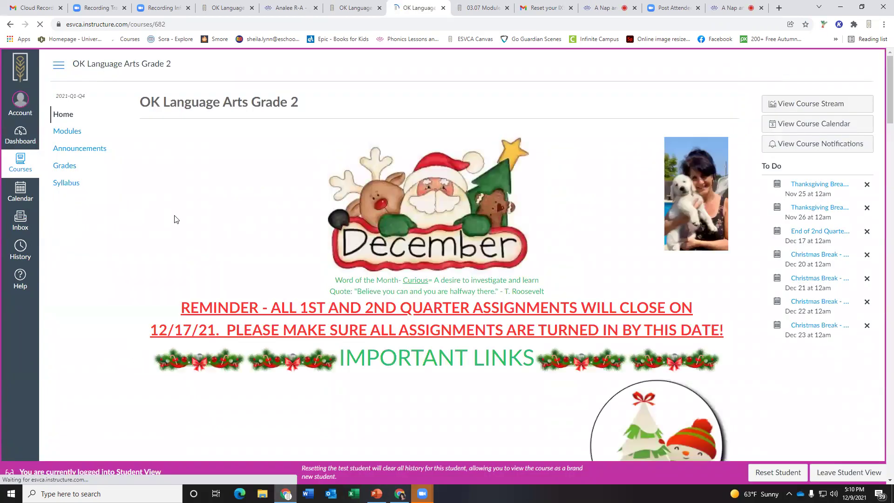
click(75, 132)
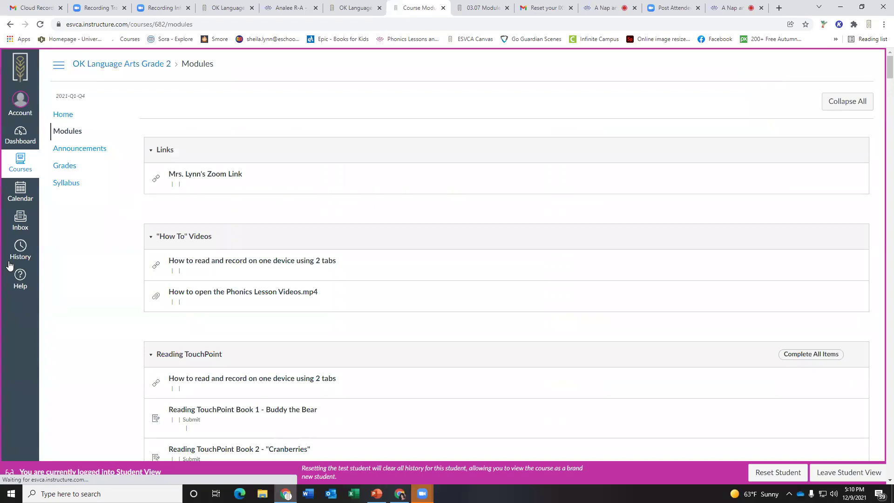
scroll(431, 337, down, 2)
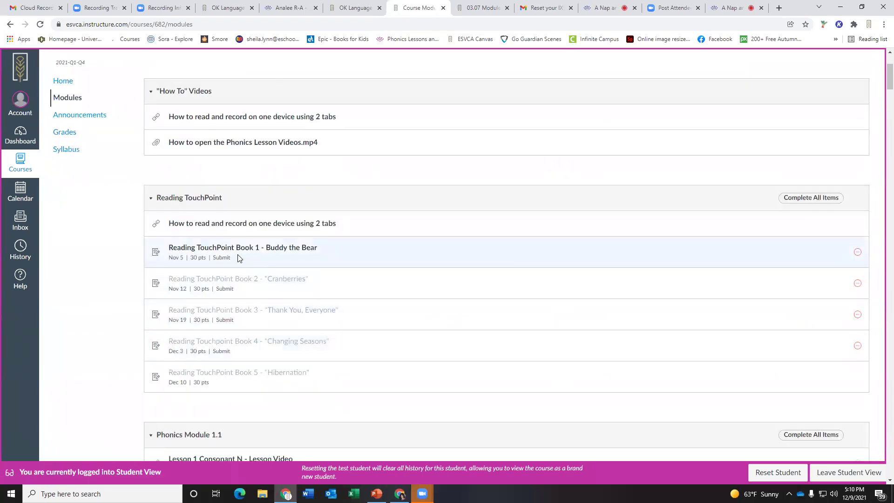
click(239, 251)
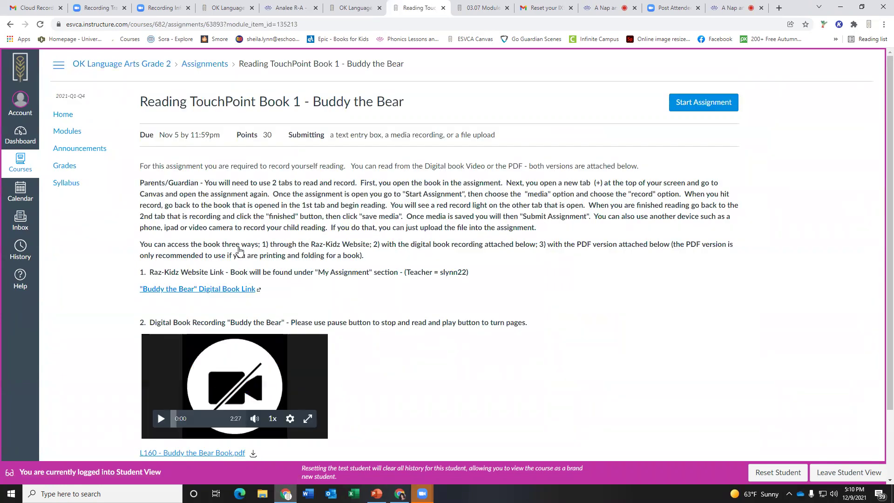
- Submit a text entry reading 'recording is in Raz Kids' for the Buddy the Bear assignment
click(704, 105)
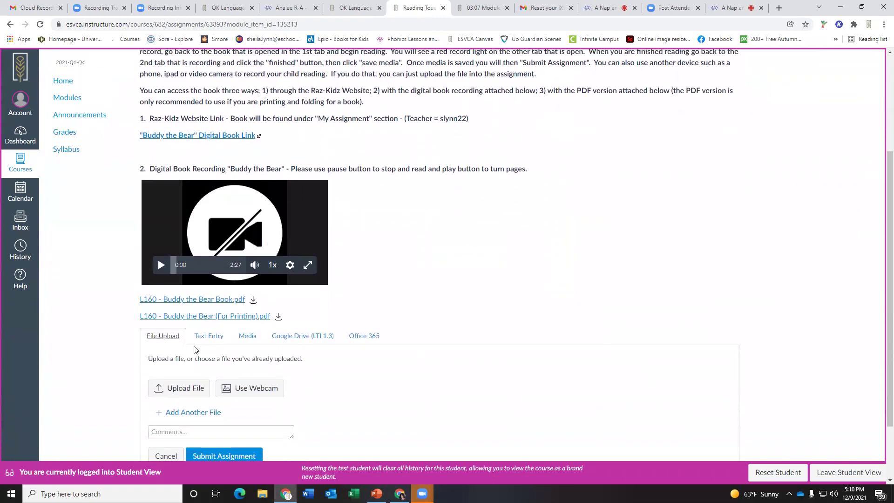
click(208, 337)
click(203, 410)
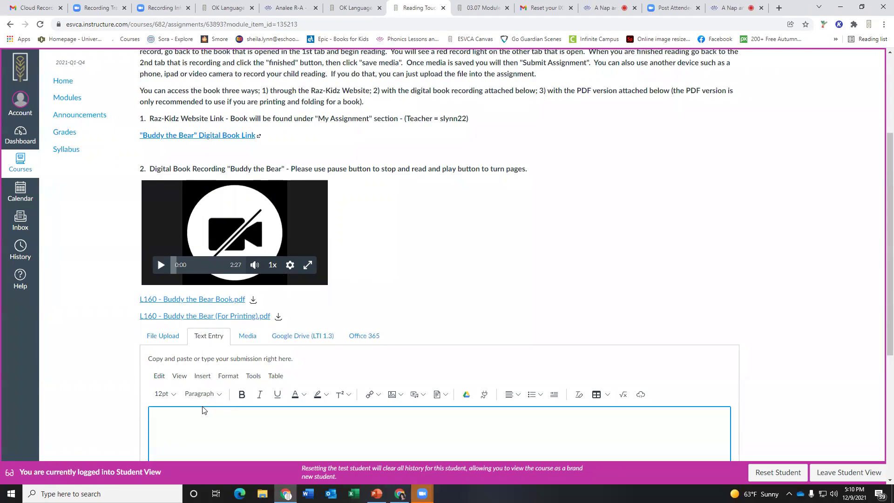
text(recording is in Raz Kids)
scroll(405, 356, down, 3)
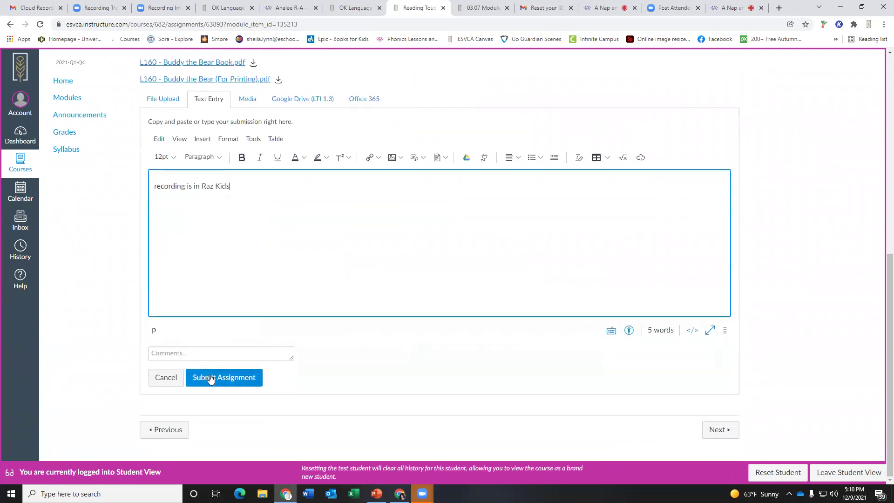
click(211, 377)
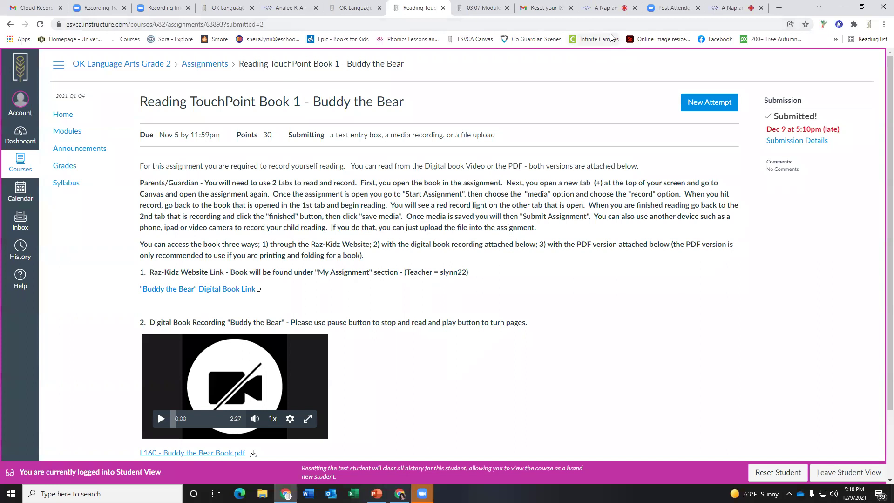
- Switch back to the 'A Nap and a Map' Raz-Kids reader tab
click(596, 11)
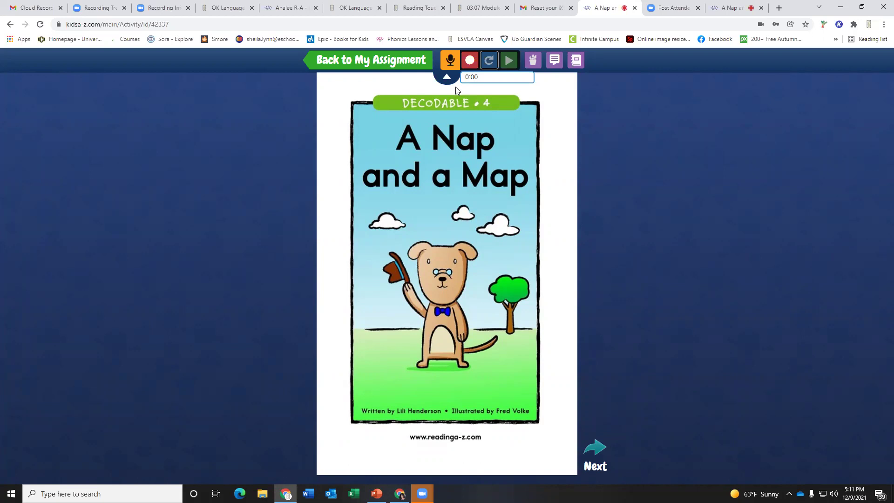
- Back out to the student home, log out, and log in as the teacher
click(342, 66)
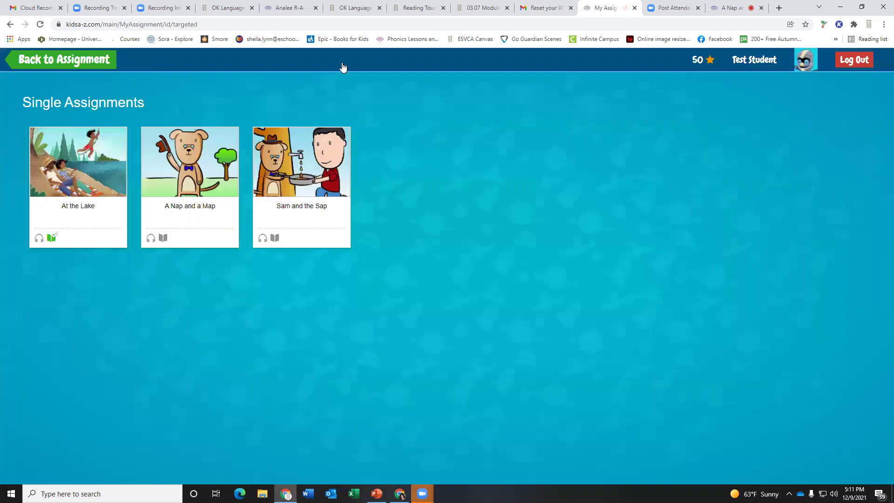
click(47, 65)
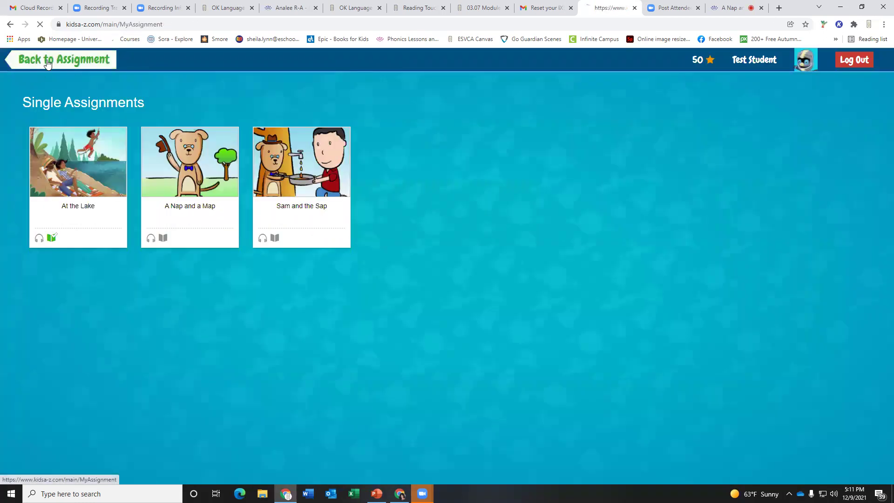
click(47, 64)
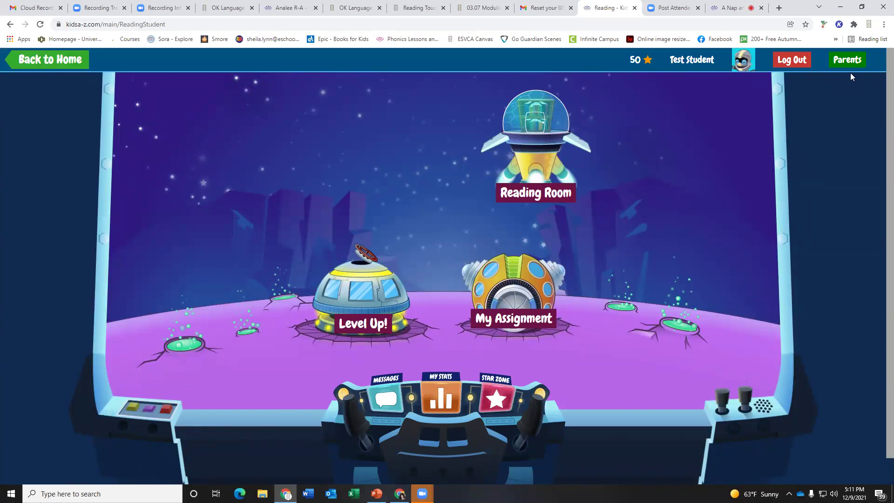
click(802, 61)
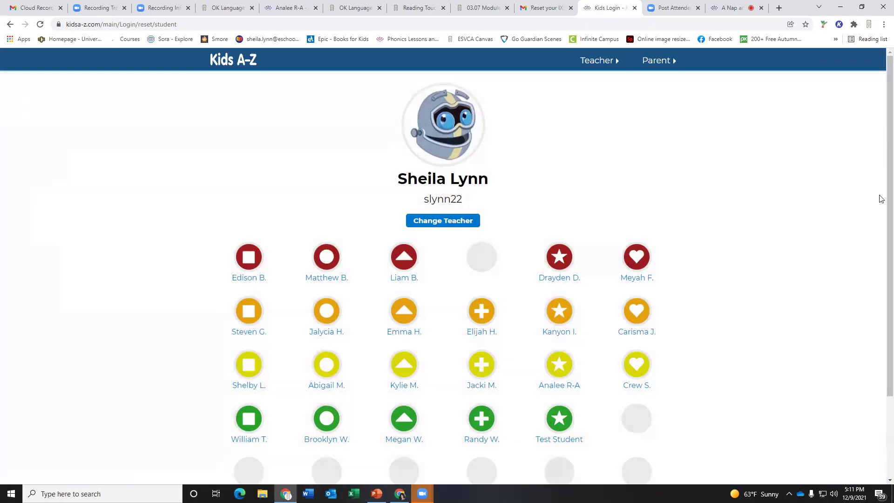
click(595, 63)
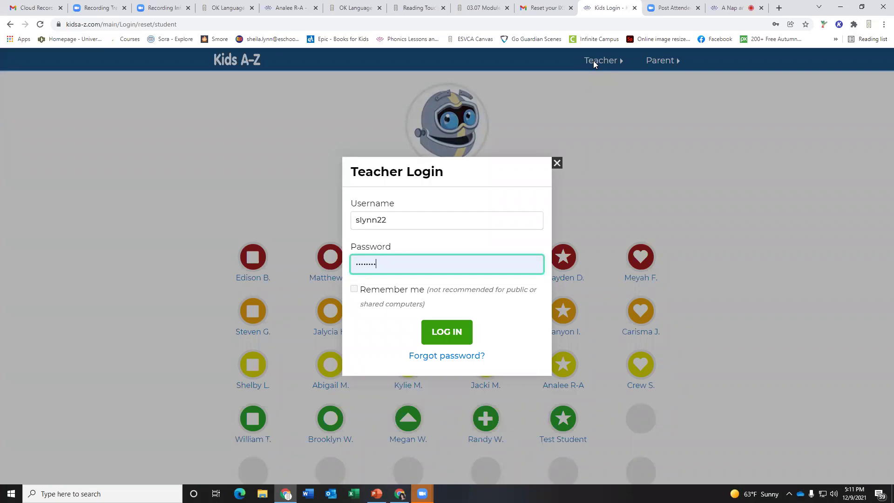
click(448, 340)
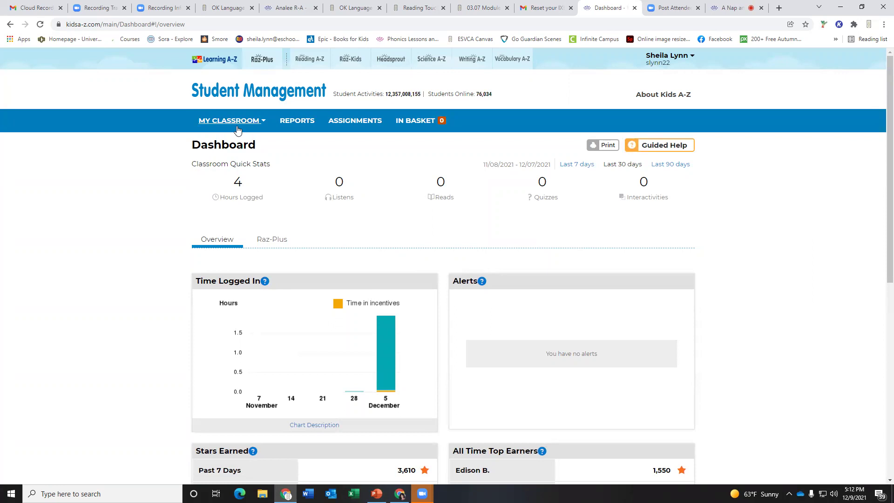
- Open the Raz-Plus Lesson 14 Consonant Ff phonics lesson under Lessons & Decodable Texts
click(264, 70)
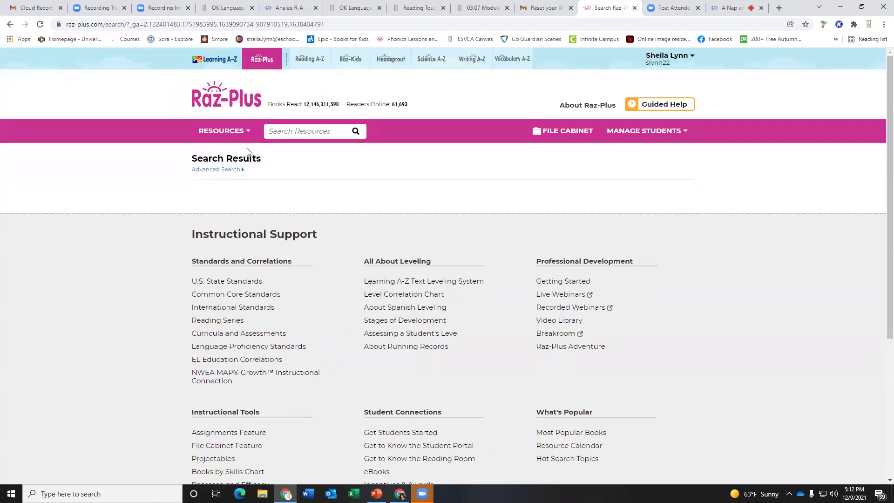
click(247, 138)
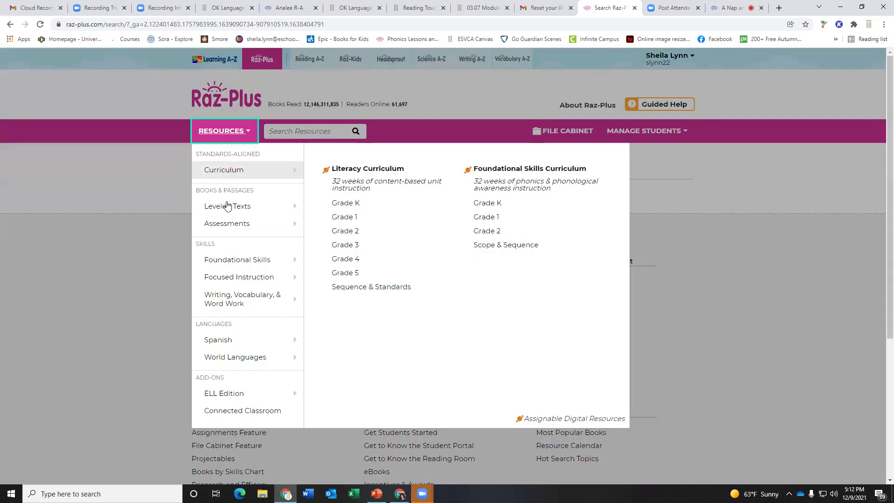
mouse_move(225, 259)
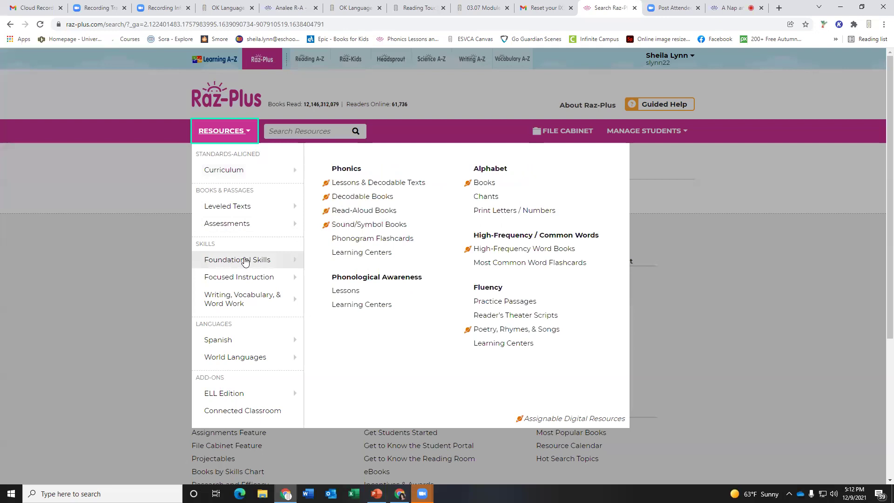
click(364, 185)
scroll(565, 408, down, 3)
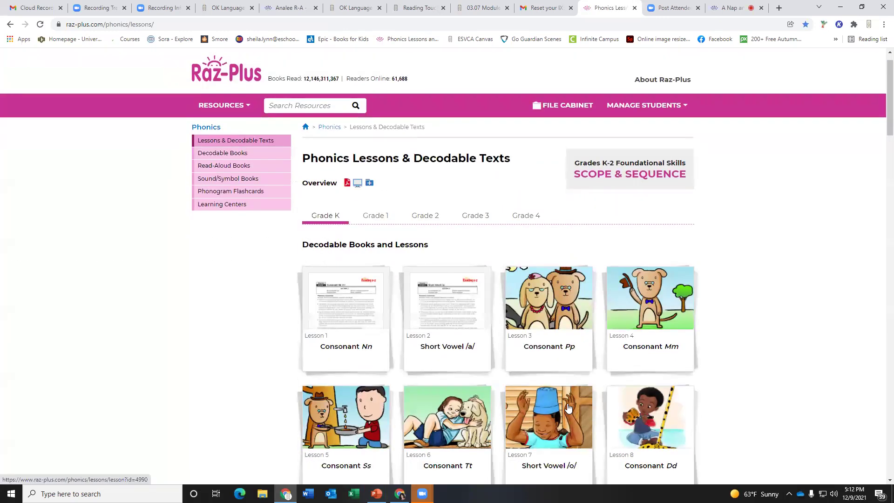
scroll(565, 408, down, 6)
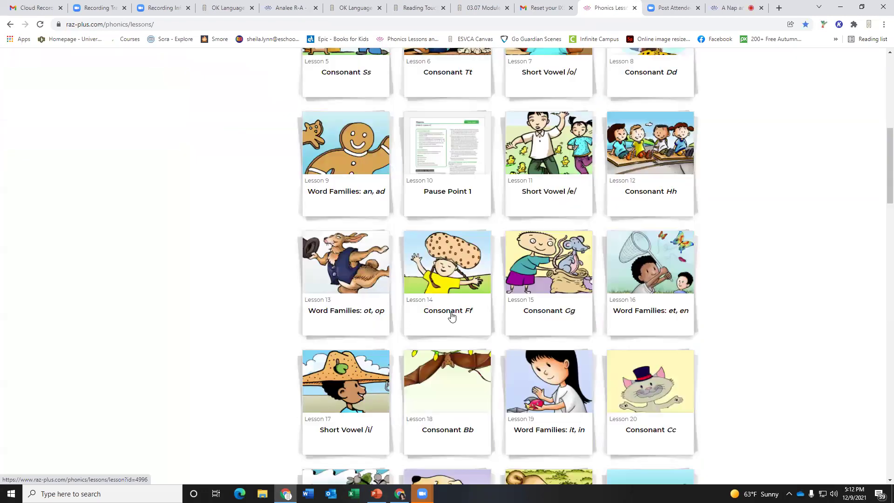
click(451, 317)
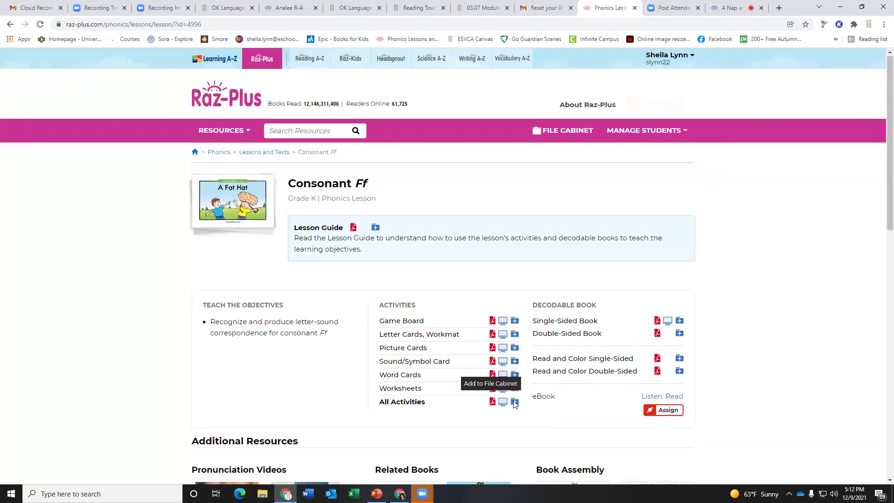
- Download the single-sided 'A Fat Hat' book PDF, set to open when finished
scroll(514, 404, down, 4)
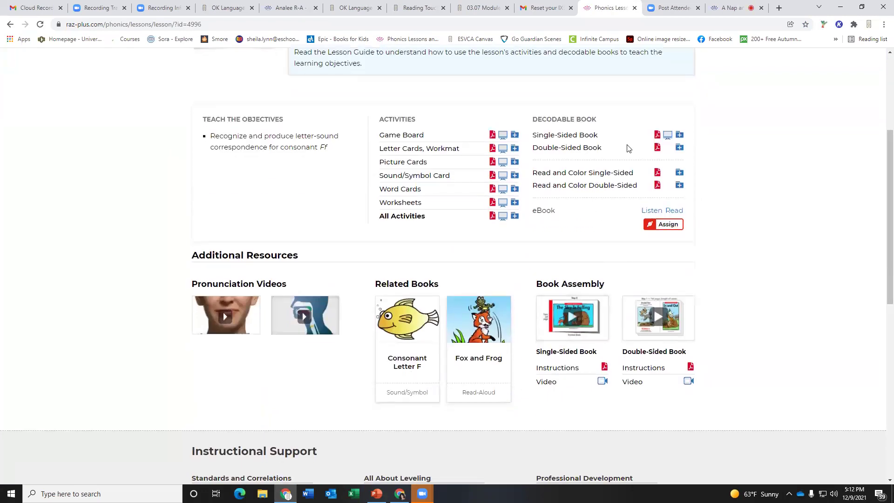
click(658, 136)
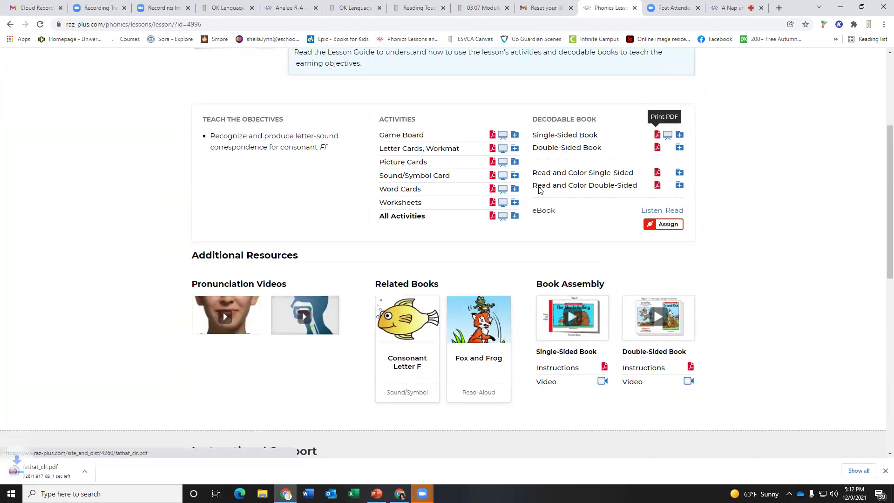
click(99, 471)
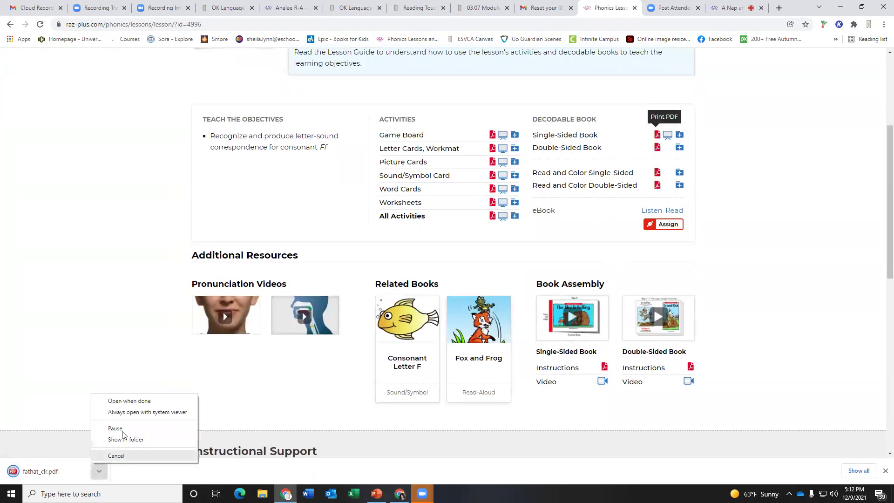
click(130, 403)
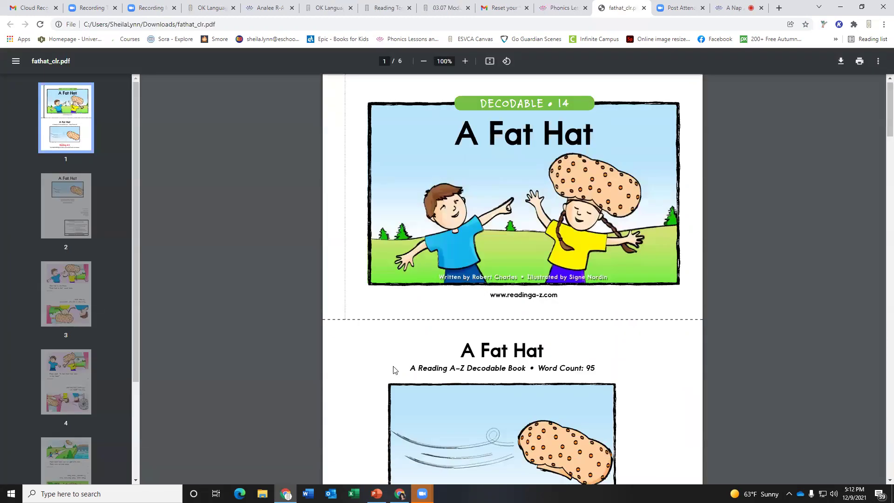
- Scroll through fathat_clr.pdf from the cover to its sixth and final page
scroll(393, 366, down, 10)
scroll(394, 367, down, 9)
scroll(394, 368, up, 12)
scroll(394, 370, up, 9)
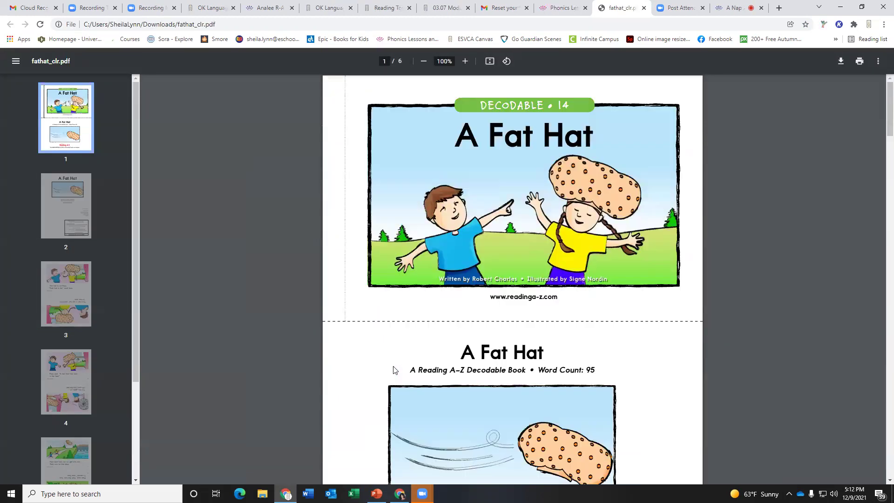
scroll(596, 252, down, 10)
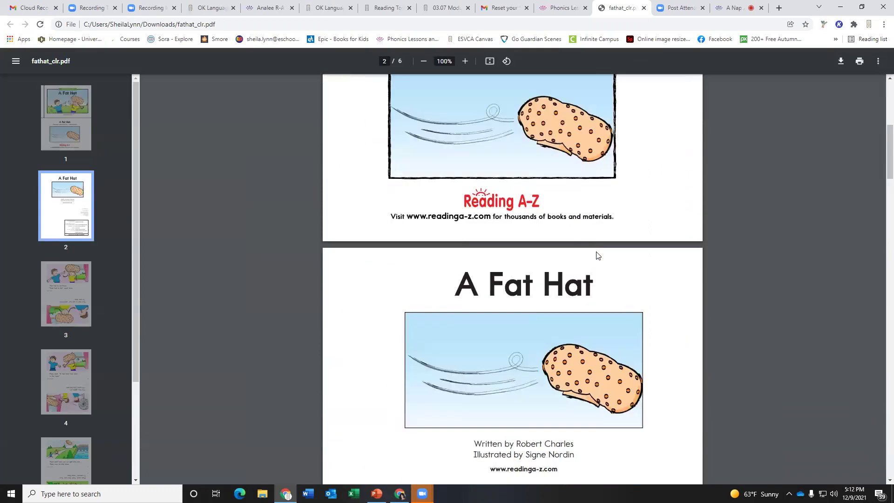
scroll(598, 255, down, 10)
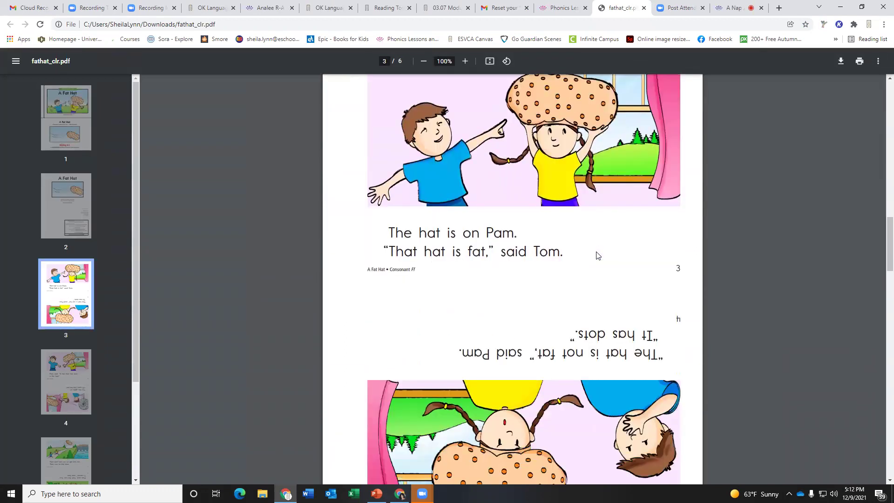
scroll(598, 255, down, 7)
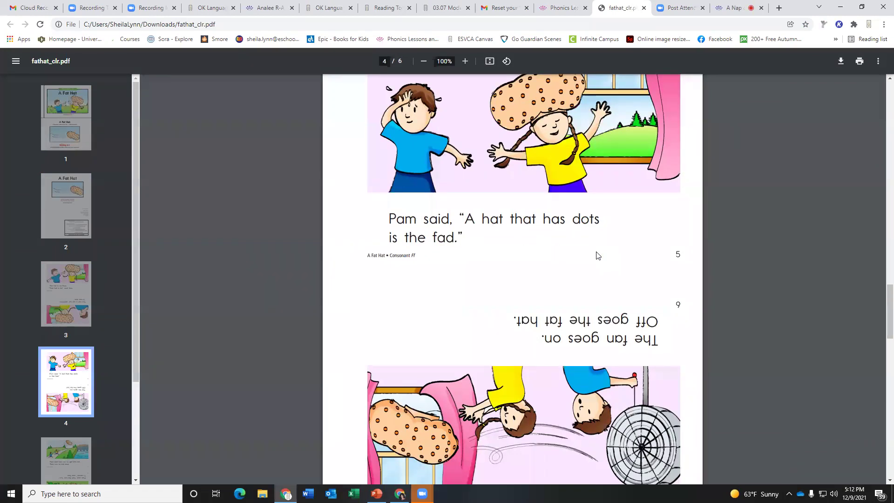
scroll(598, 255, down, 7)
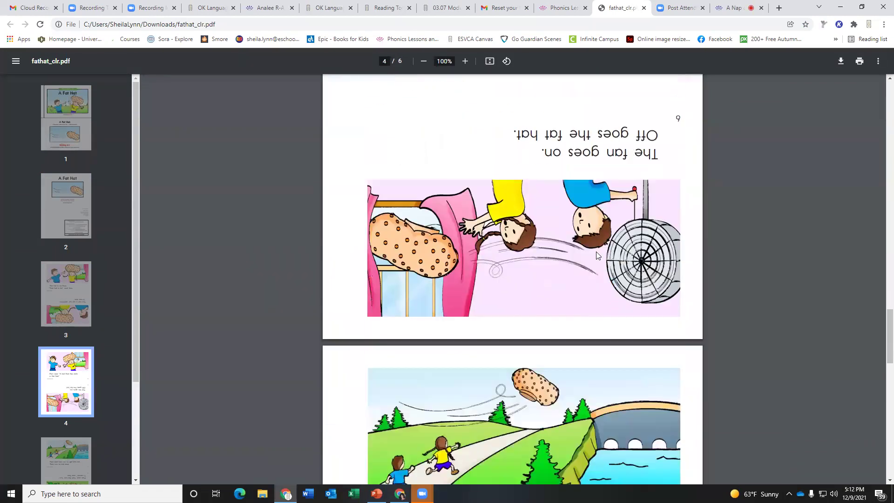
scroll(597, 255, up, 20)
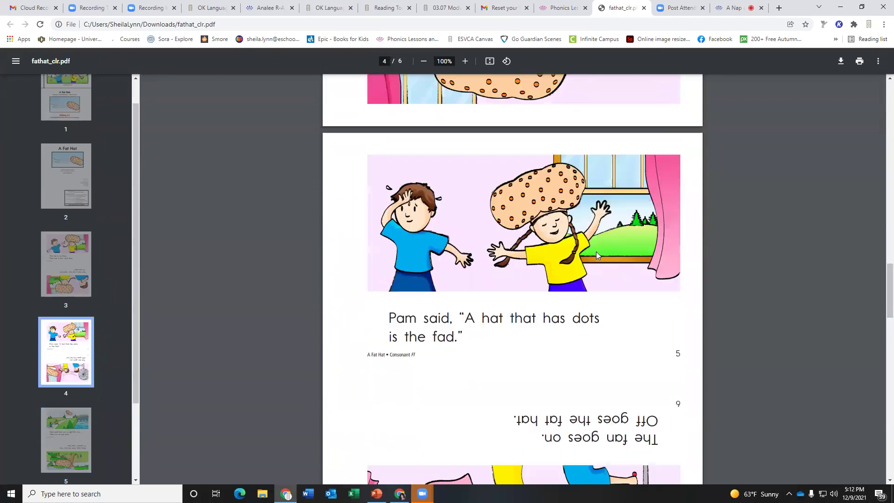
scroll(601, 252, up, 4)
scroll(601, 251, down, 16)
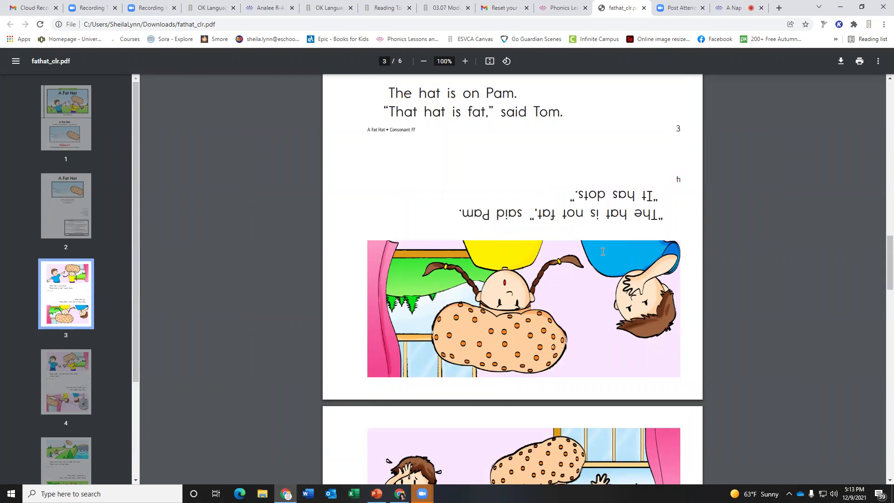
scroll(602, 251, up, 8)
scroll(603, 253, down, 17)
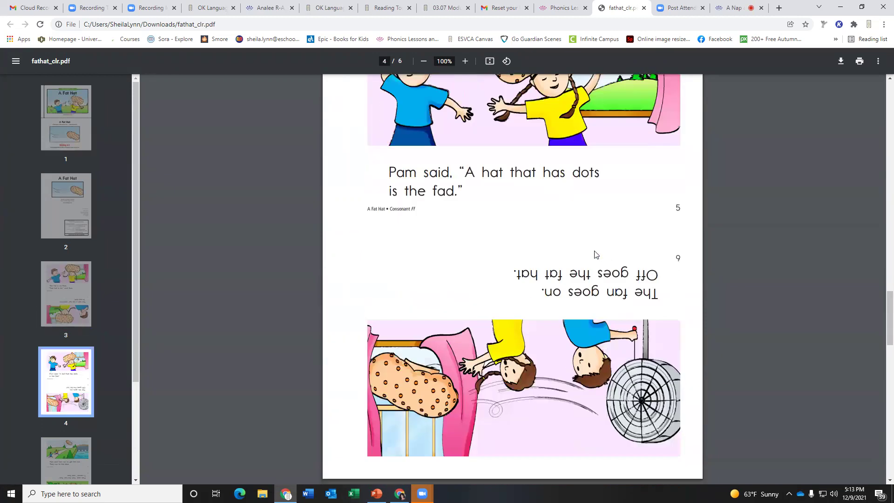
scroll(573, 268, down, 16)
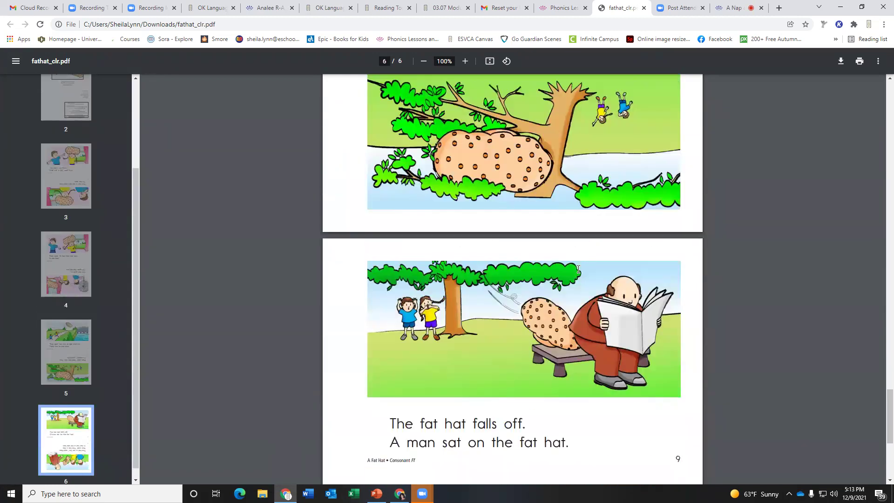
scroll(579, 269, down, 5)
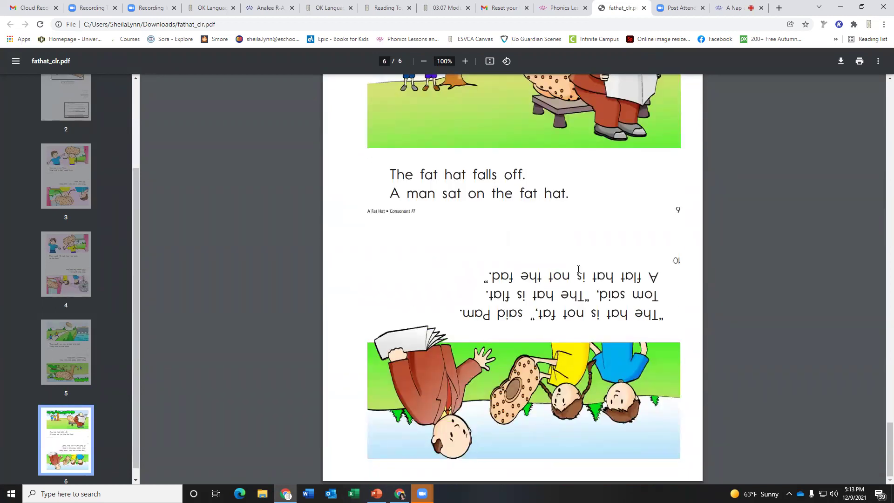
scroll(578, 269, up, 15)
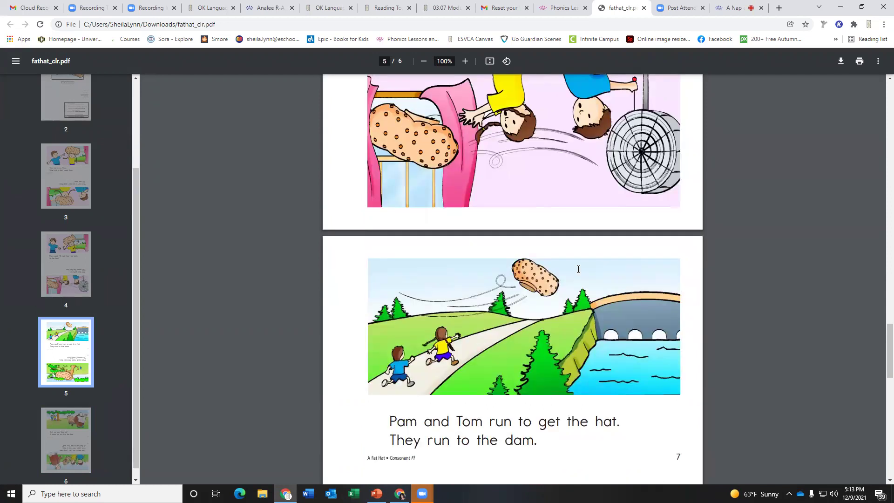
scroll(578, 269, down, 15)
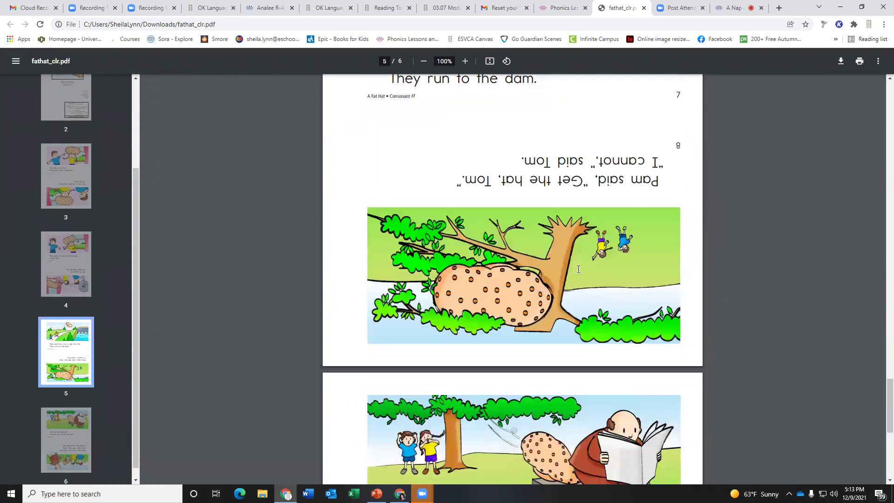